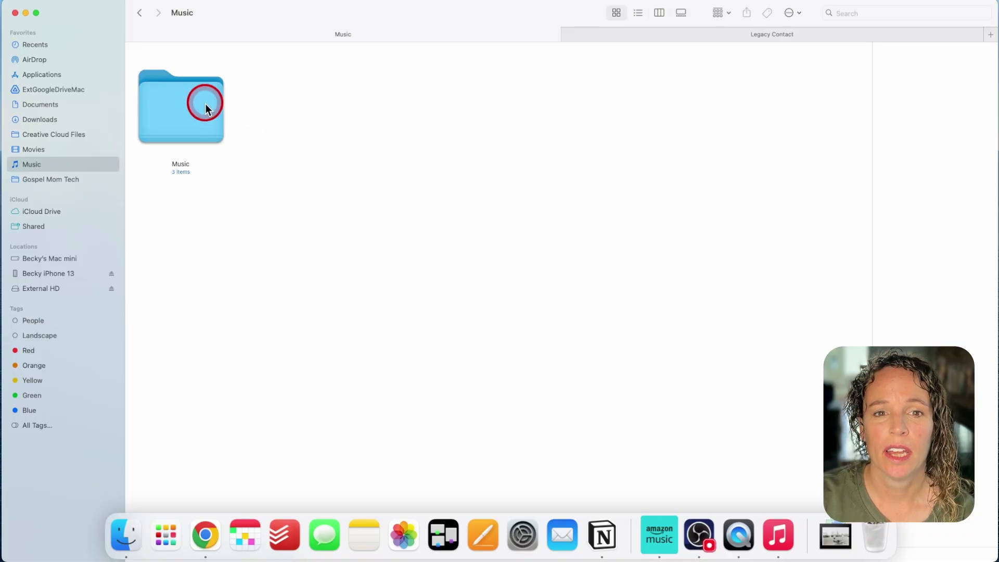
# Browse the Music folder's media subfolders to Nathan Pacheco's Abide with Me album folder and select its Be Still, My Soul track
pyautogui.doubleClick(206, 103)
pyautogui.doubleClick(178, 123)
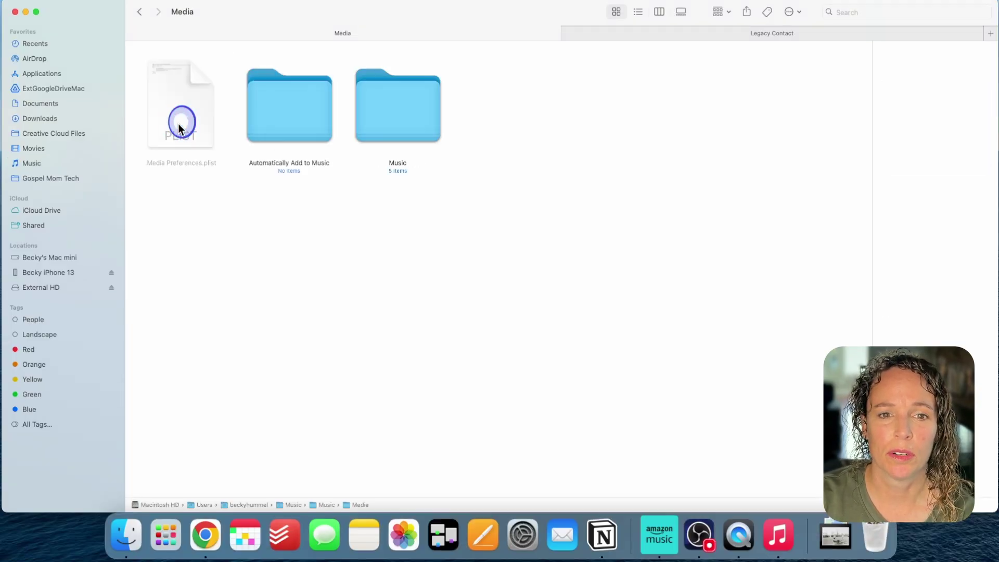
pyautogui.doubleClick(402, 115)
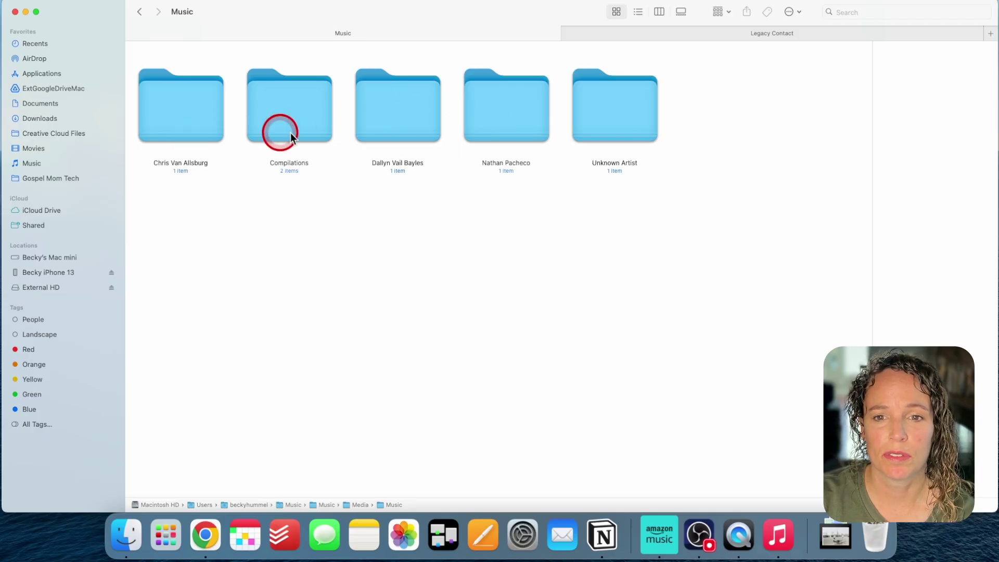
pyautogui.doubleClick(494, 117)
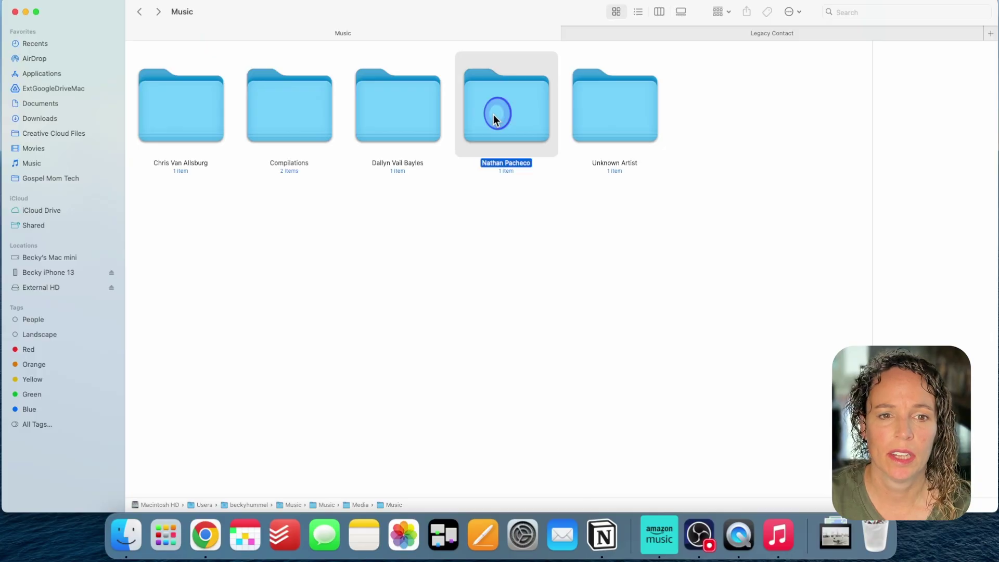
pyautogui.doubleClick(180, 120)
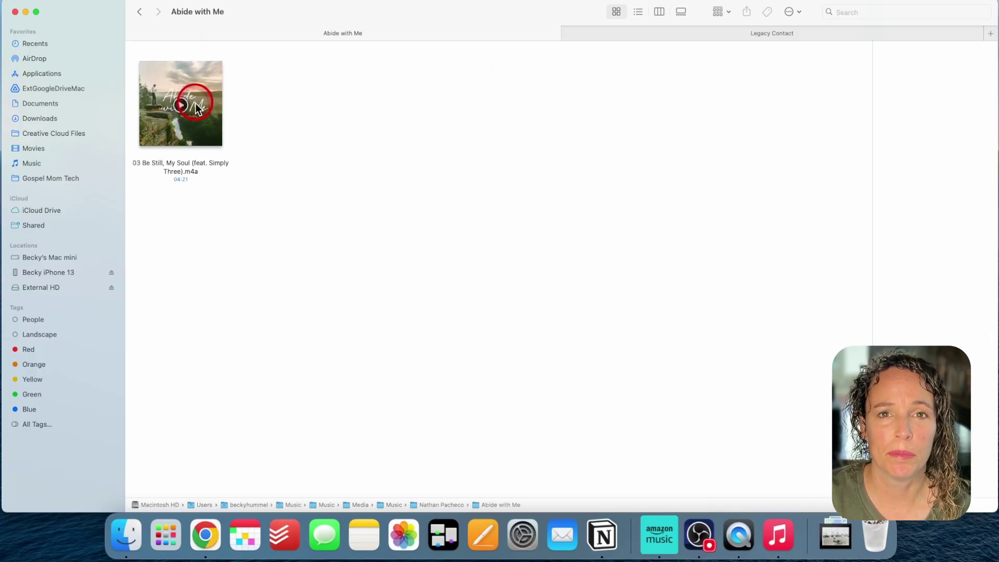
pyautogui.moveTo(204, 112)
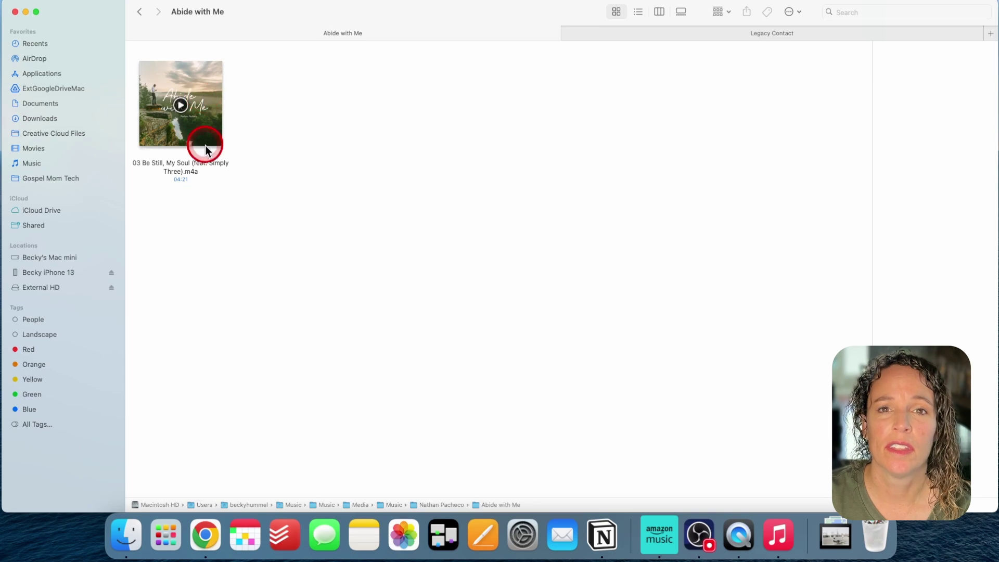
pyautogui.click(203, 121)
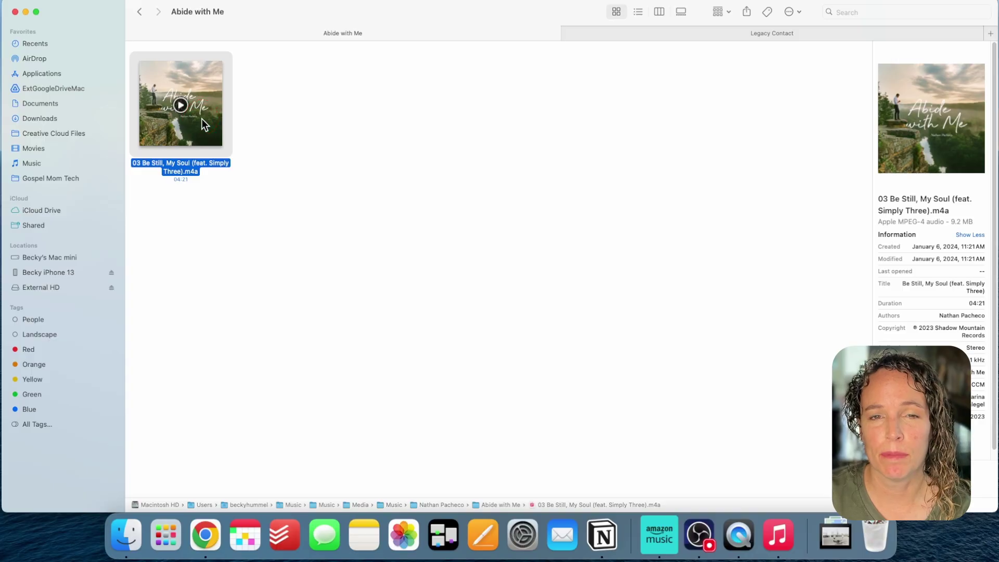
pyautogui.click(206, 173)
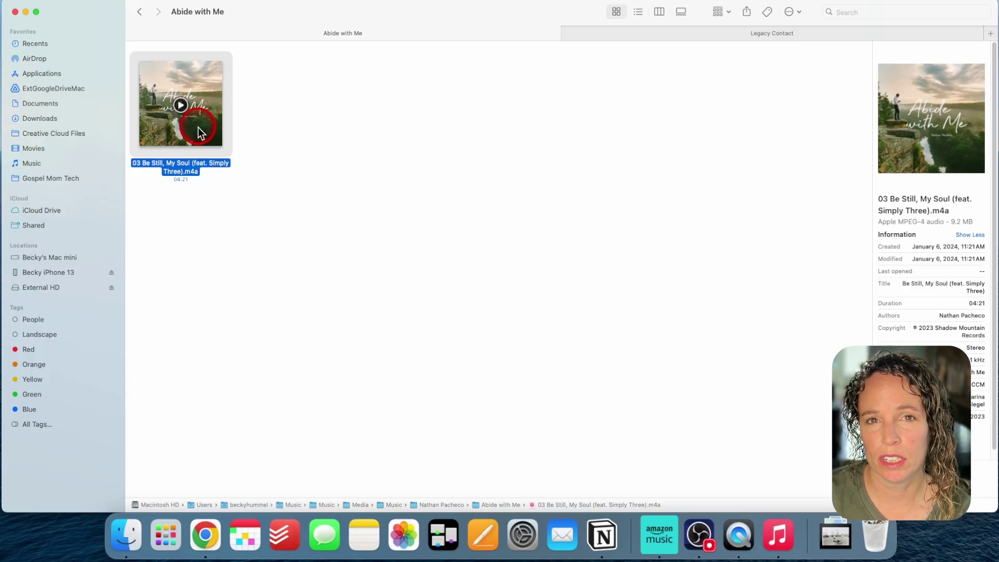
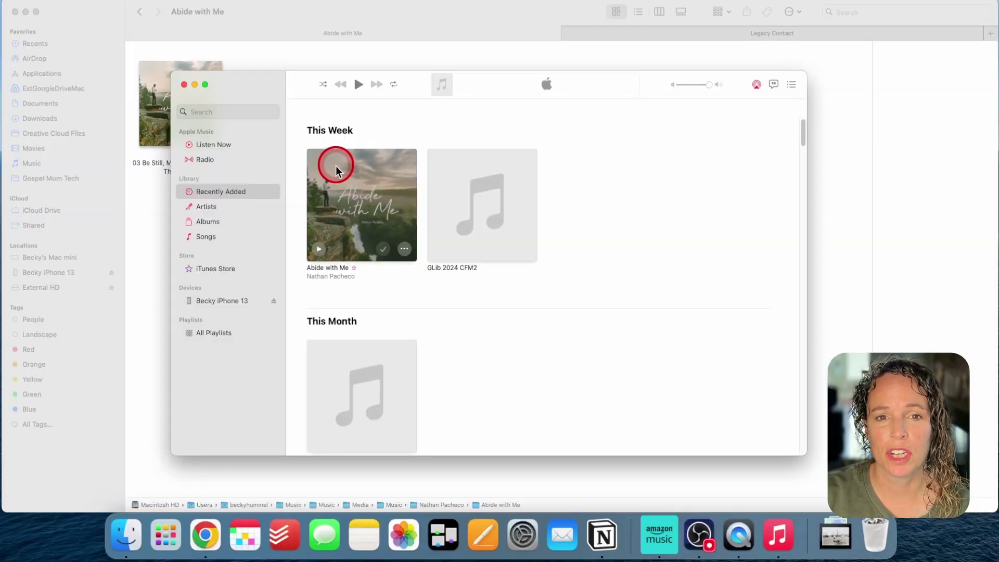
# Search the iTunes Store in the Music app for "gentri"
pyautogui.click(233, 112)
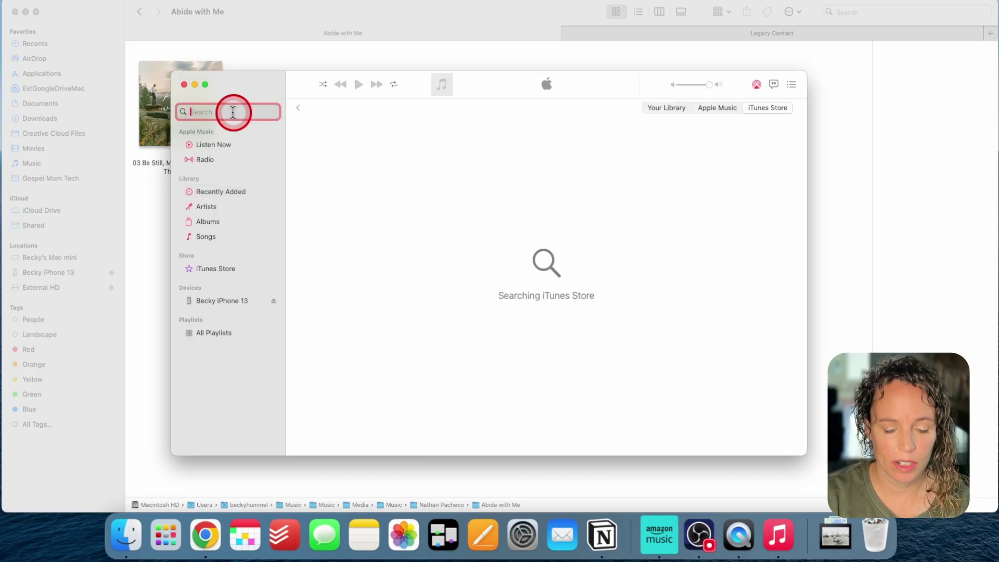
pyautogui.write('gentr')
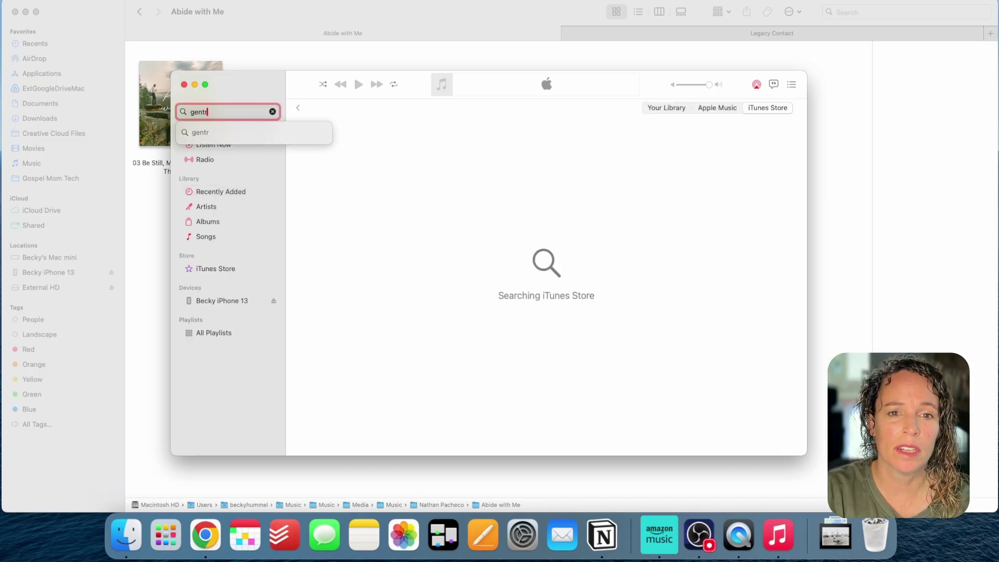
pyautogui.write('i')
pyautogui.press('BackSpace')
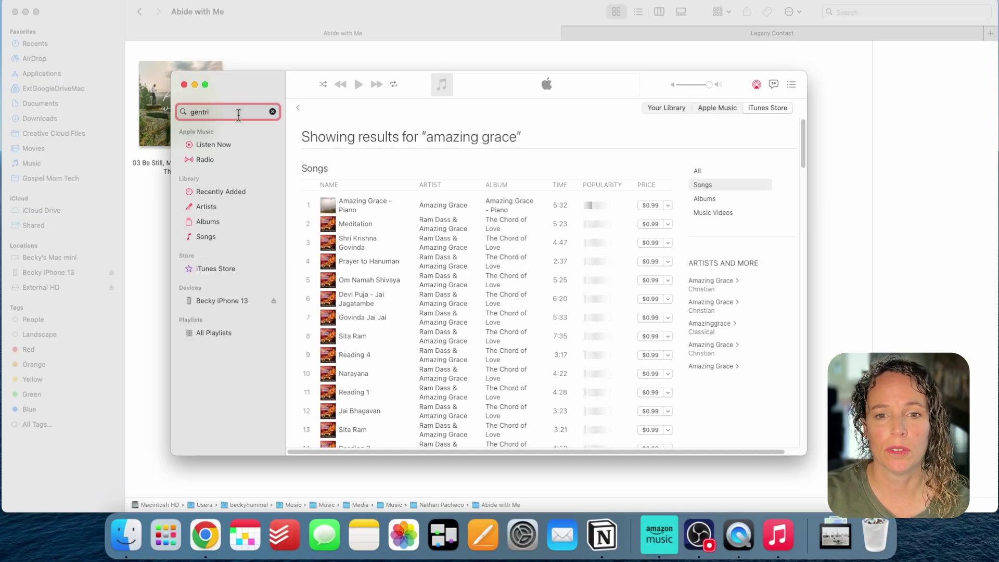
pyautogui.write('i')
pyautogui.press('Return')
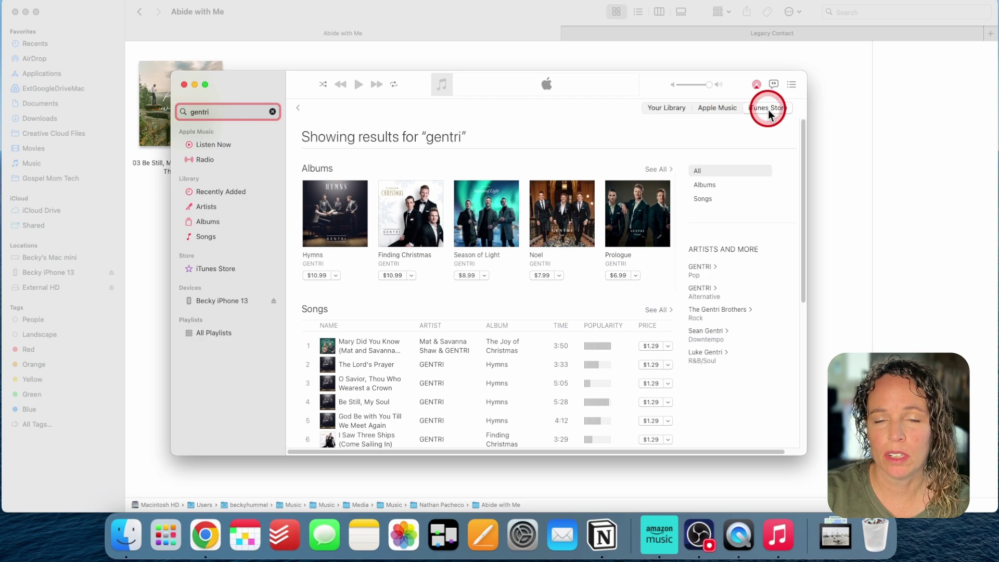
# Buy the song "Be Still, My Soul" from GENTRI's Hymns album, signing in with the account password and confirming the purchase
pyautogui.click(395, 124)
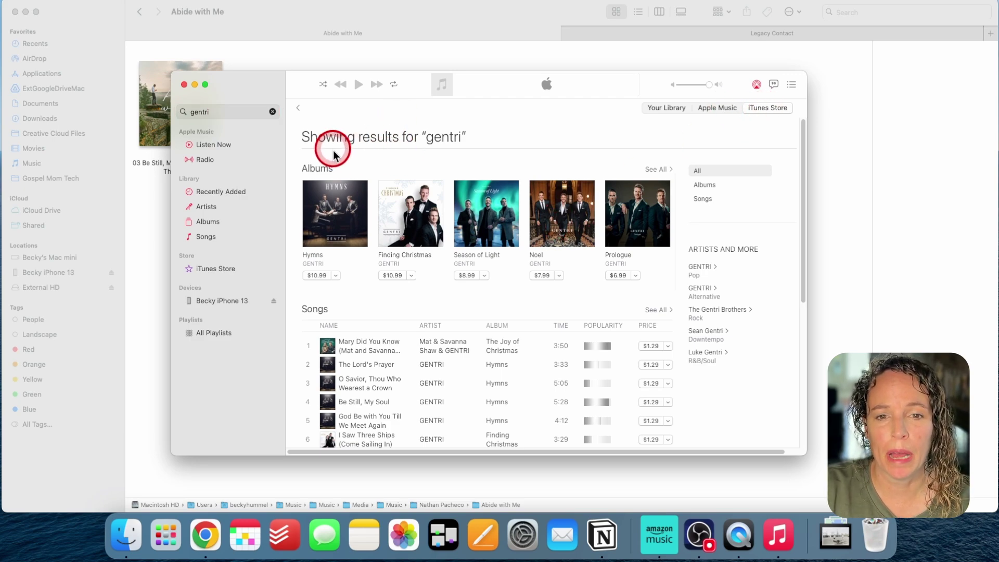
pyautogui.scroll(-2, 411, 300)
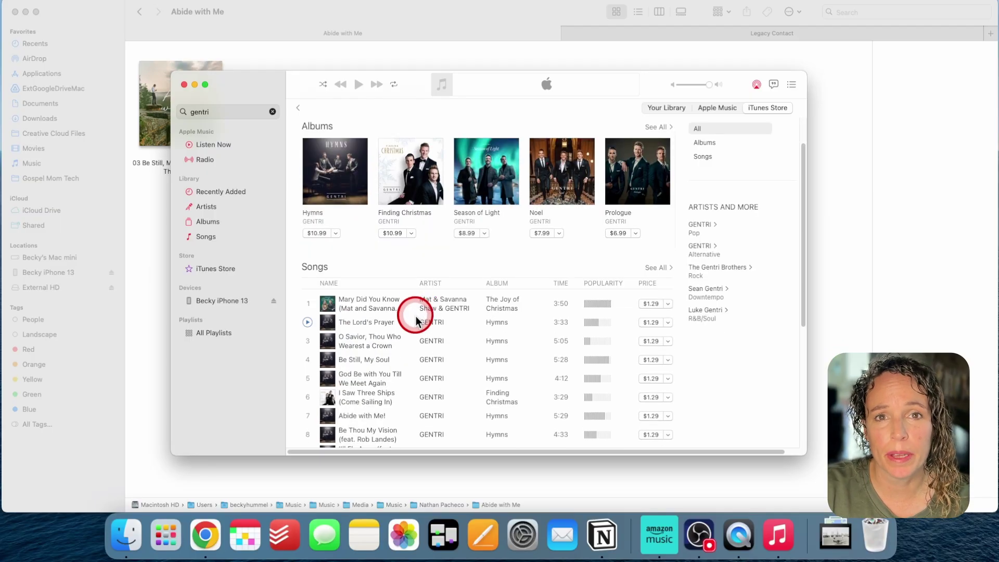
pyautogui.scroll(-2, 461, 312)
pyautogui.scroll(4, 446, 286)
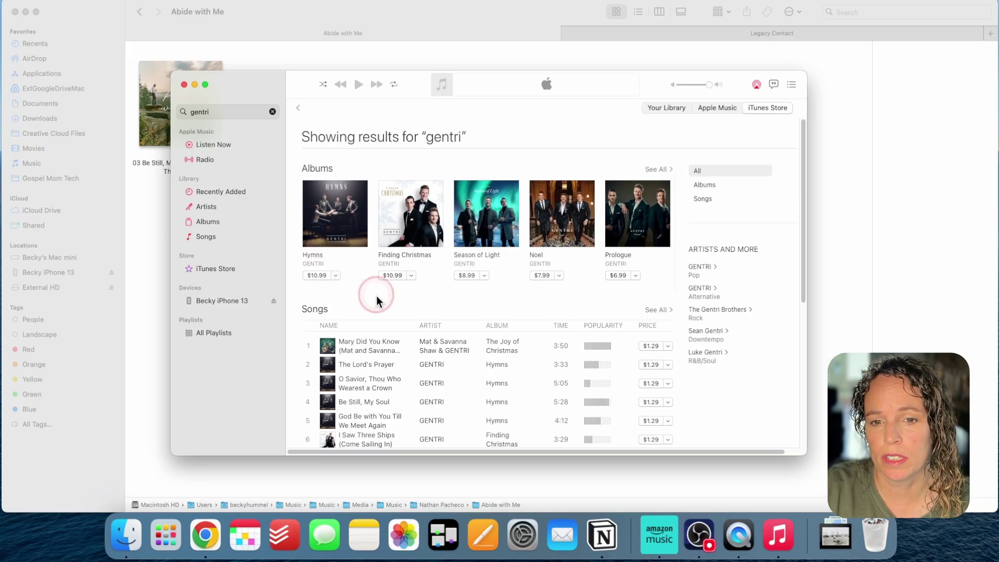
pyautogui.scroll(-1, 463, 307)
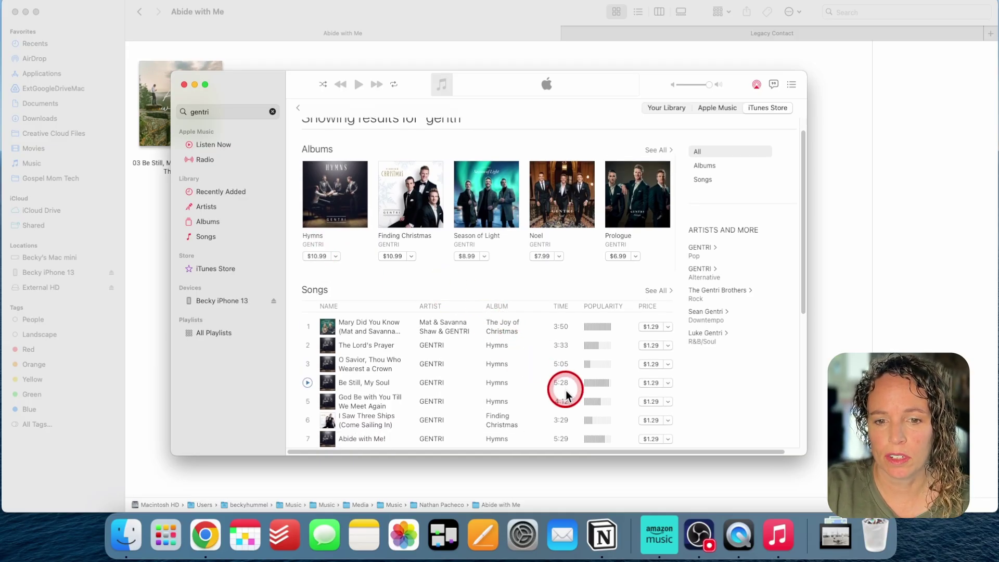
pyautogui.click(653, 385)
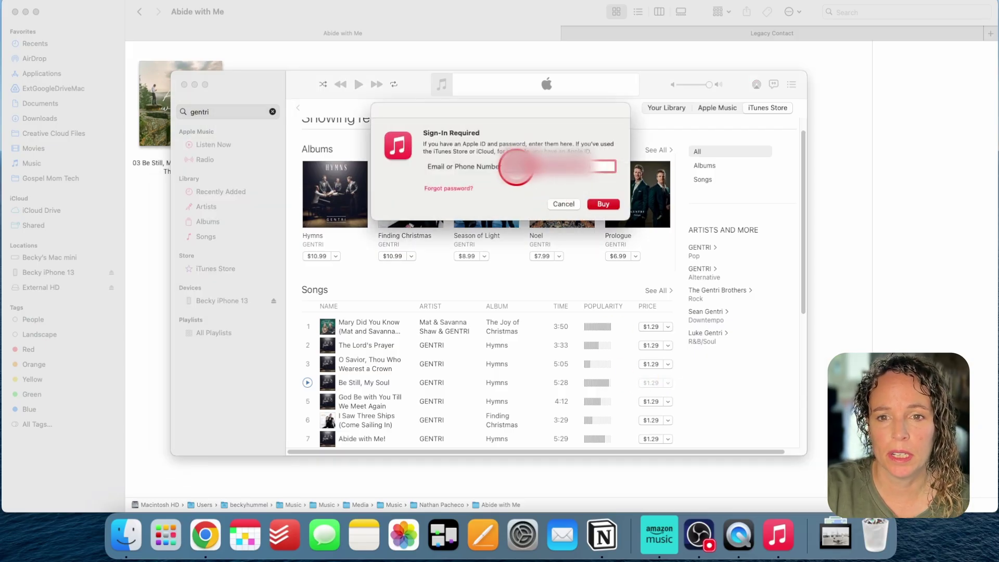
pyautogui.click(605, 205)
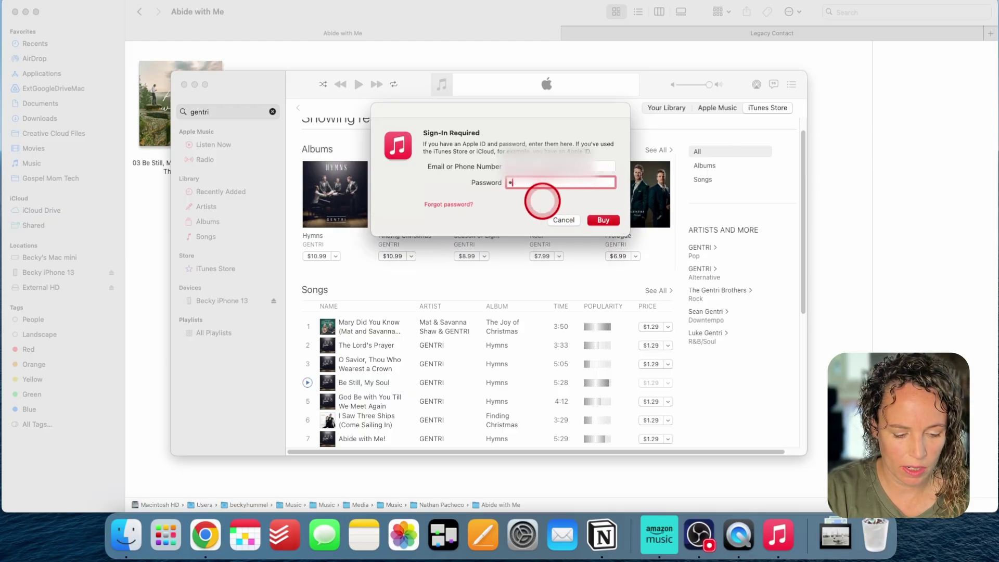
pyautogui.press('Return')
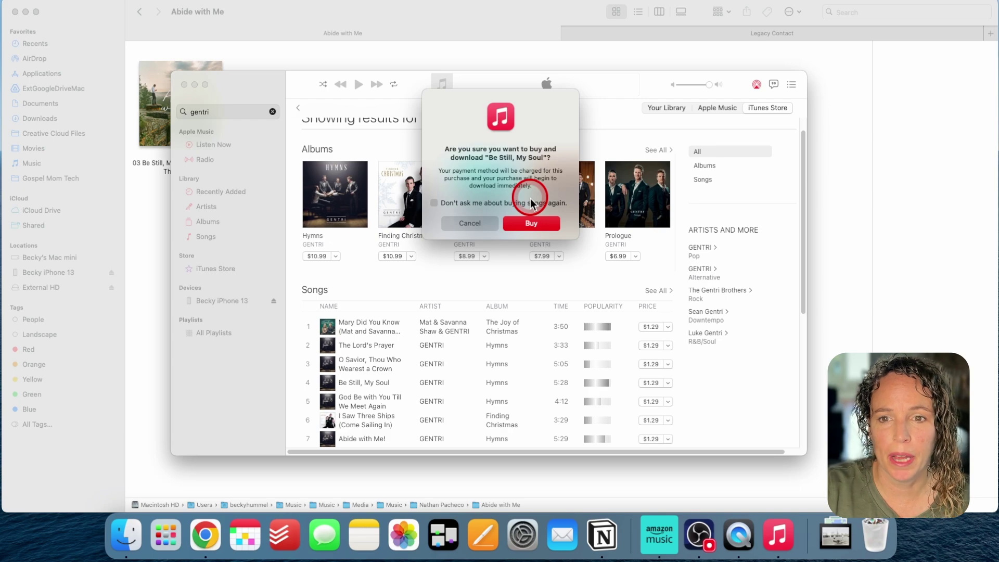
pyautogui.click(534, 223)
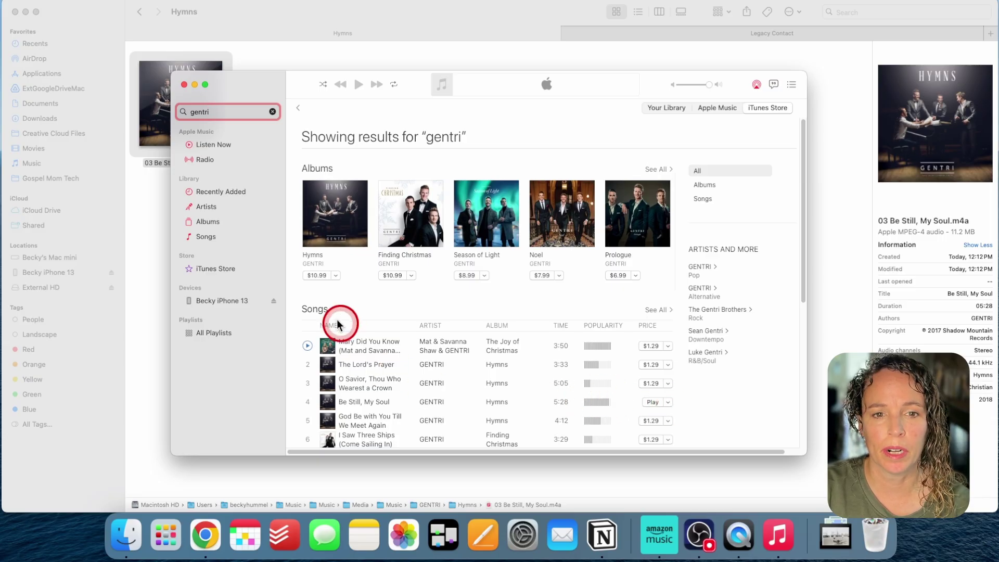
# Open the purchased Hymns album from the recently added music in the library
pyautogui.click(228, 195)
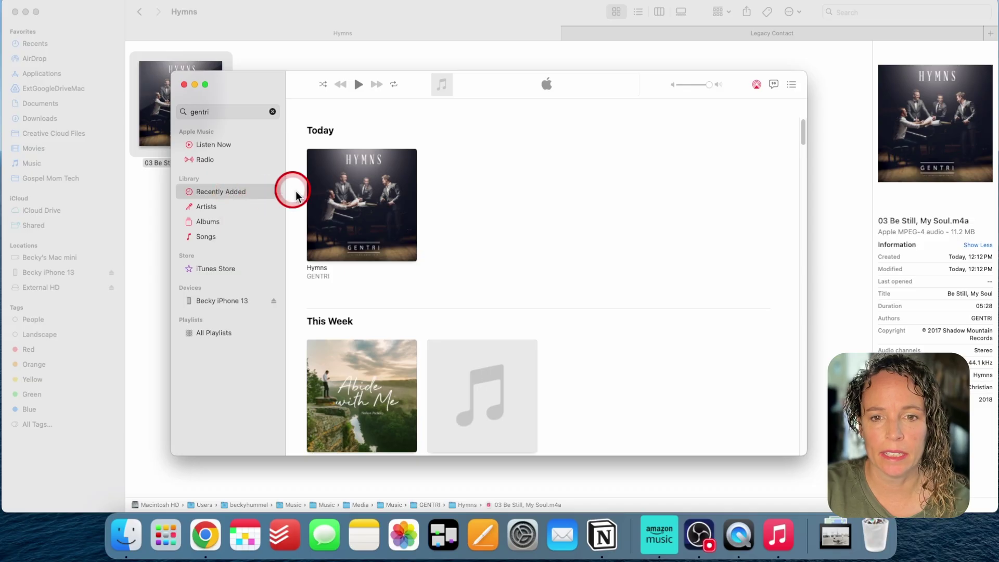
pyautogui.click(368, 202)
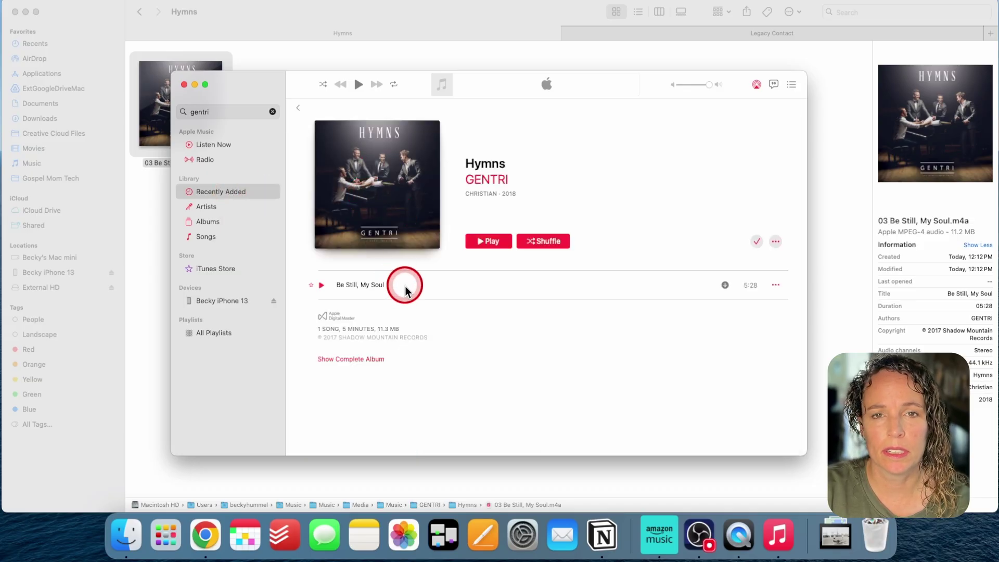
pyautogui.click(609, 289)
pyautogui.click(641, 323)
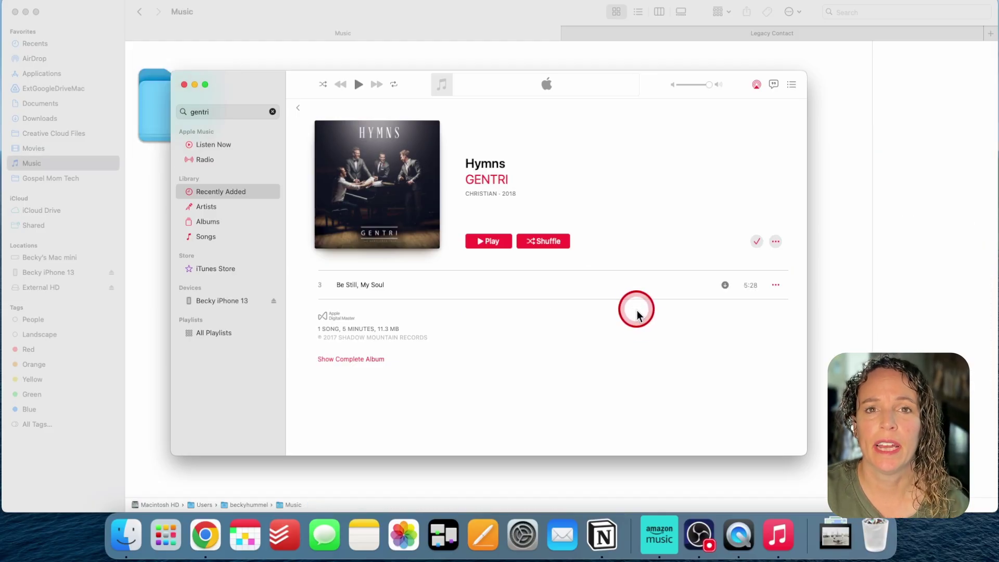
# Show the album's "Be Still, My Soul" song file in Finder
pyautogui.click(637, 295)
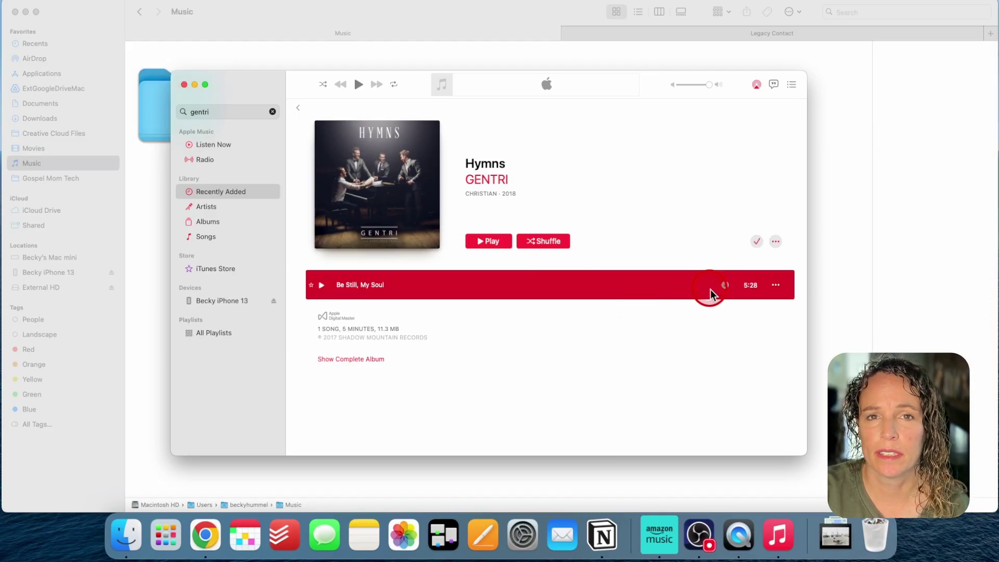
pyautogui.click(776, 286)
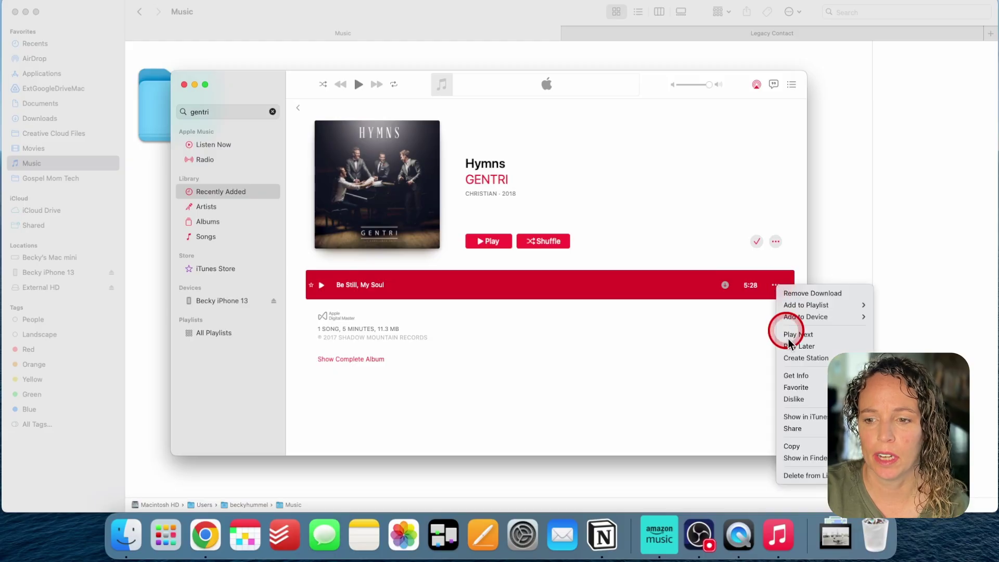
pyautogui.click(819, 458)
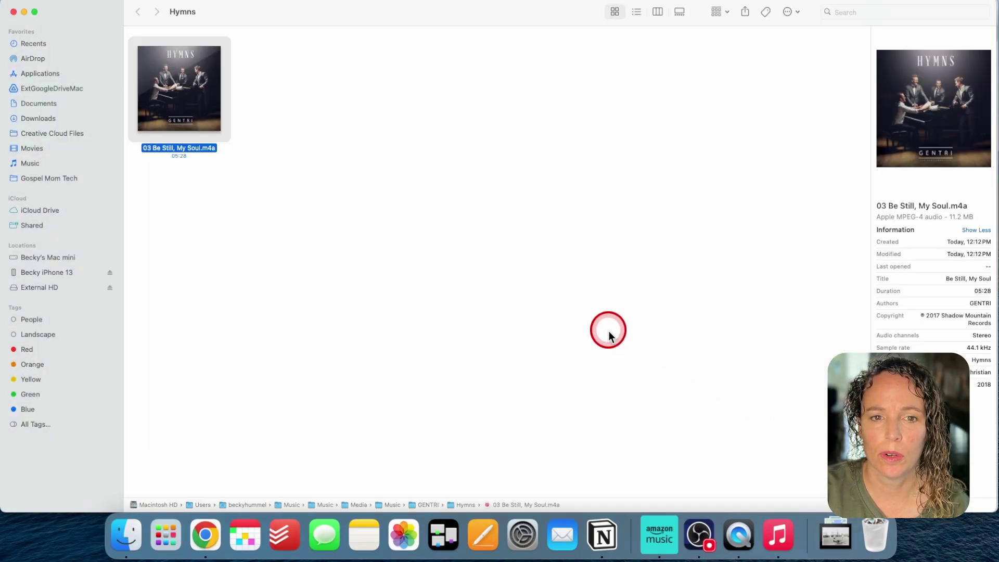
pyautogui.moveTo(214, 122)
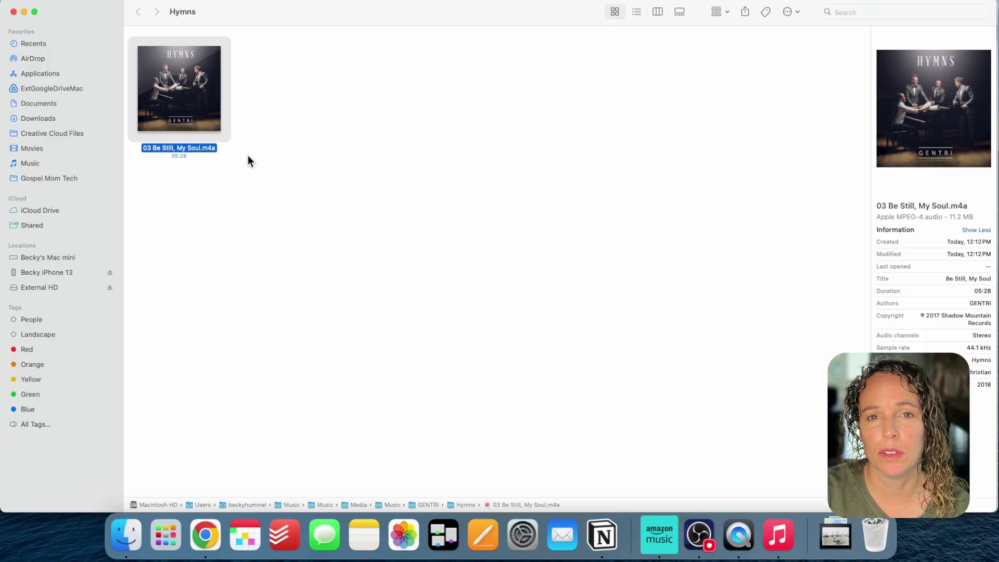
# Switch back to the Music app and create an MP3 version of the selected "Be Still, My Soul" song
pyautogui.press('super+Tab')
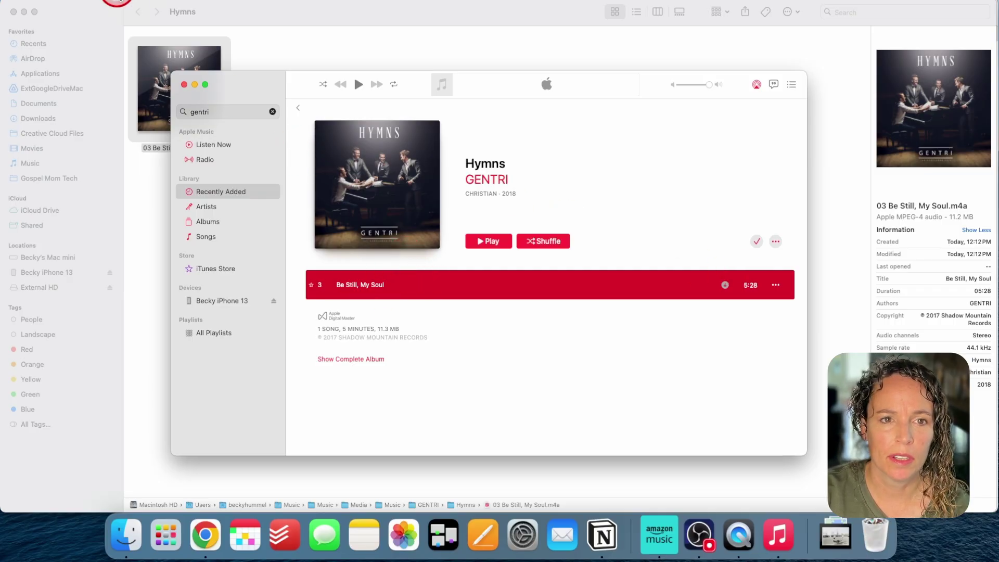
pyautogui.click(88, 1)
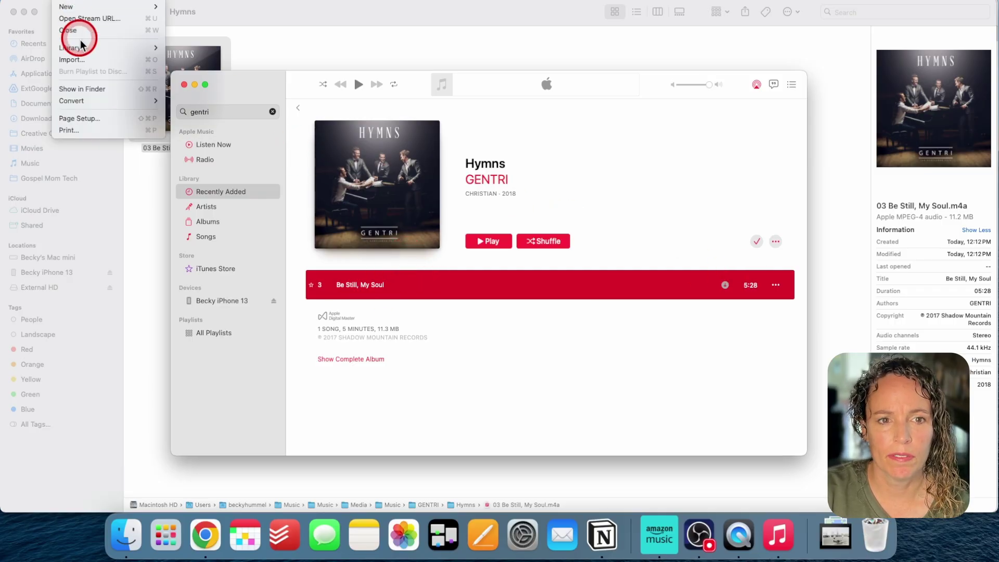
pyautogui.moveTo(103, 107)
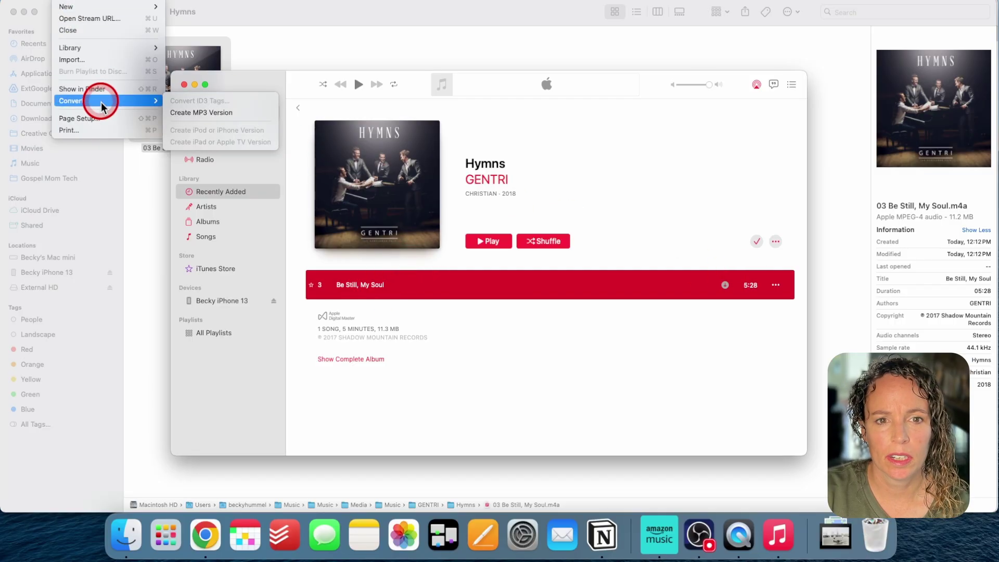
pyautogui.click(207, 114)
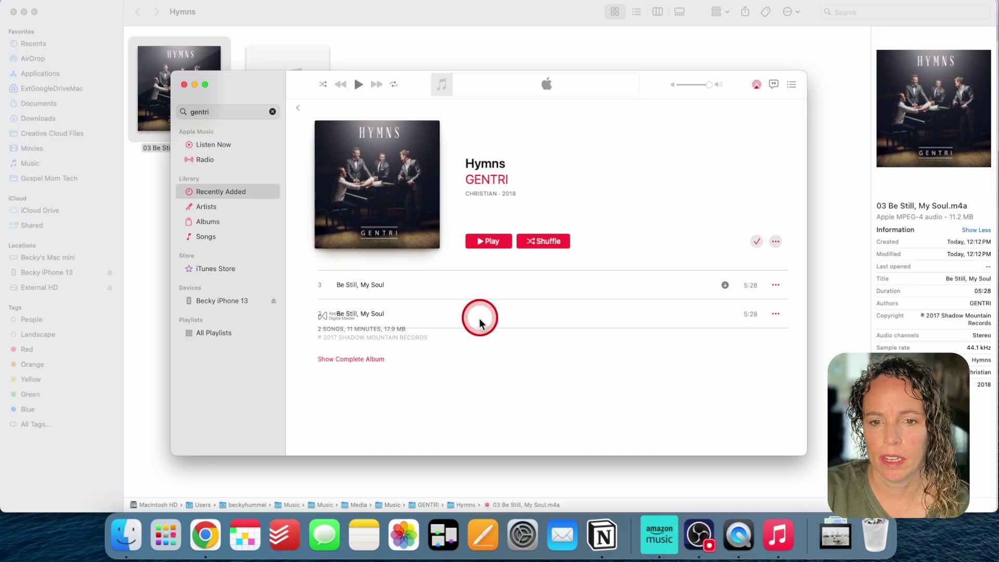
# Return to the Hymns folder in Finder and inspect the file details of 03 Be Still, My Soul.mp3
pyautogui.click(147, 261)
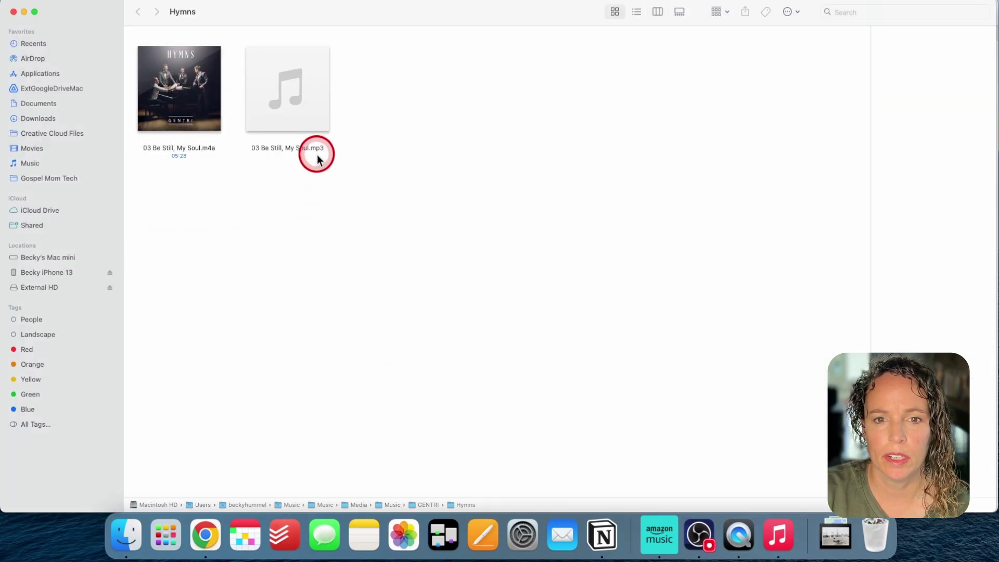
pyautogui.click(308, 116)
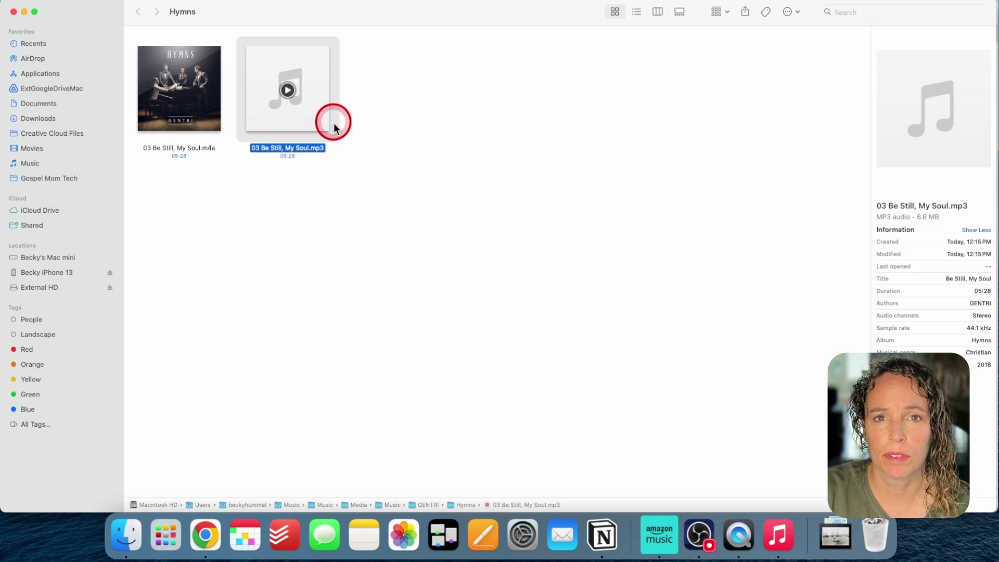
pyautogui.click(404, 173)
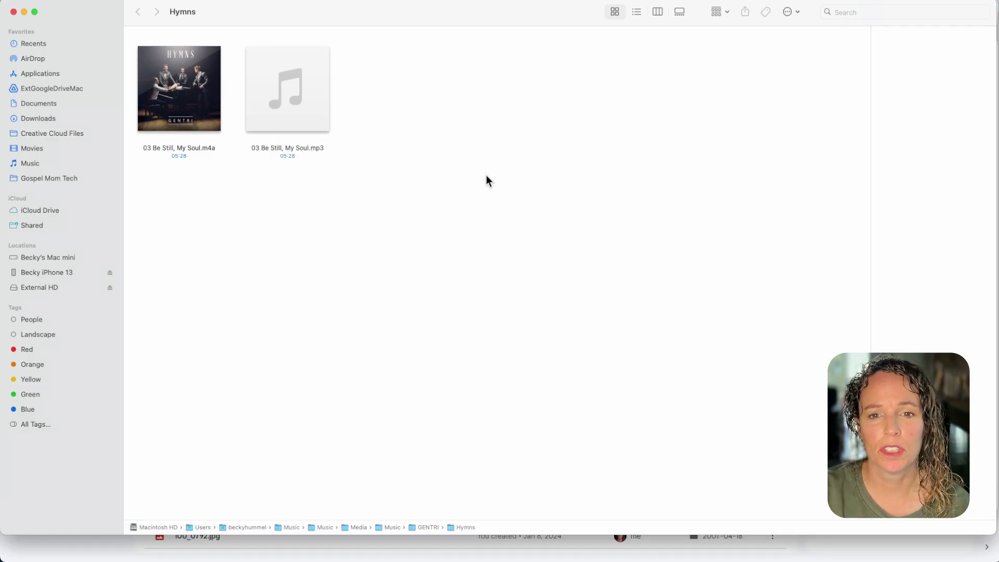
# Switch to Google Drive, create a new folder named Missionary Music and open it
pyautogui.press('super+Tab')
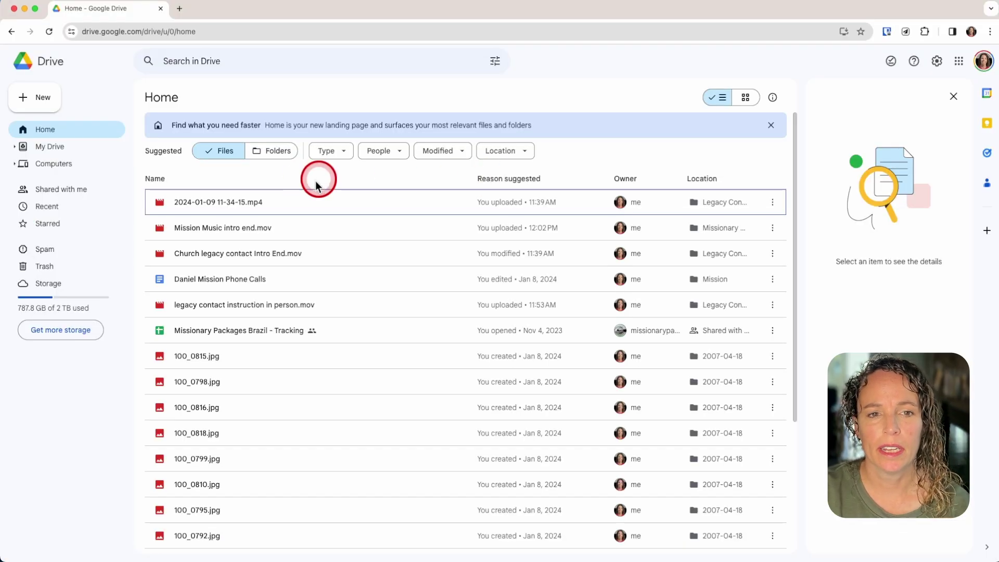
pyautogui.click(42, 102)
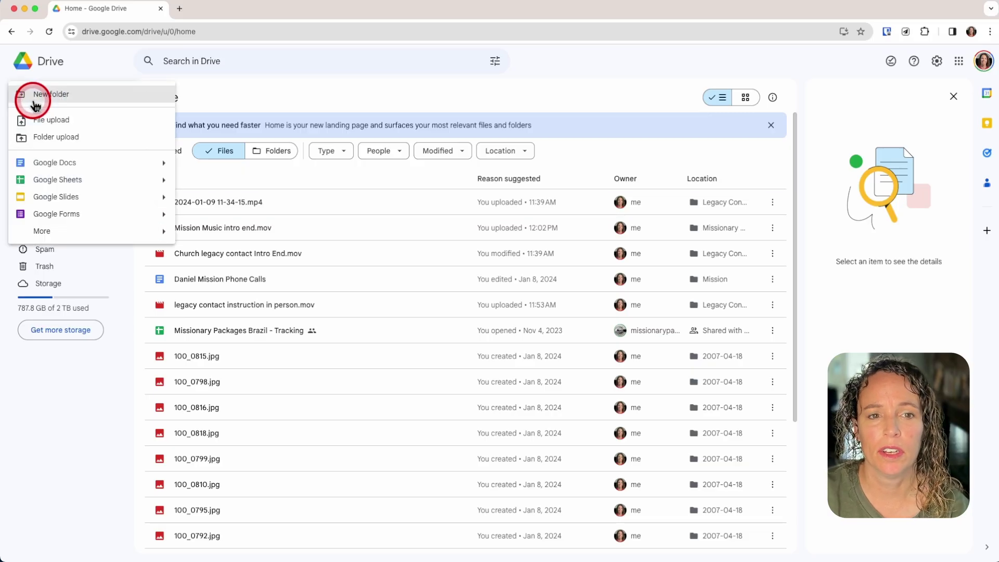
pyautogui.click(74, 96)
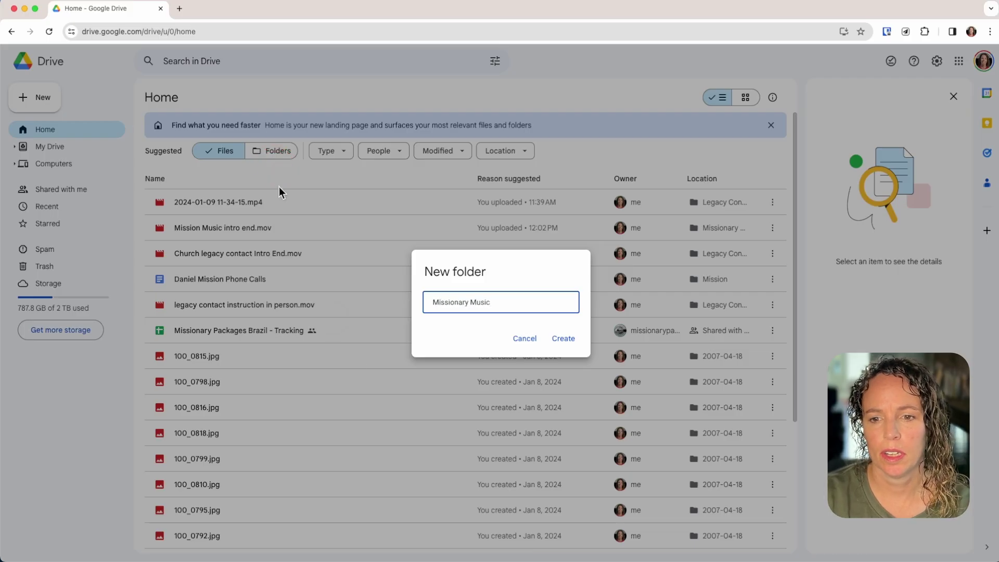
pyautogui.click(566, 338)
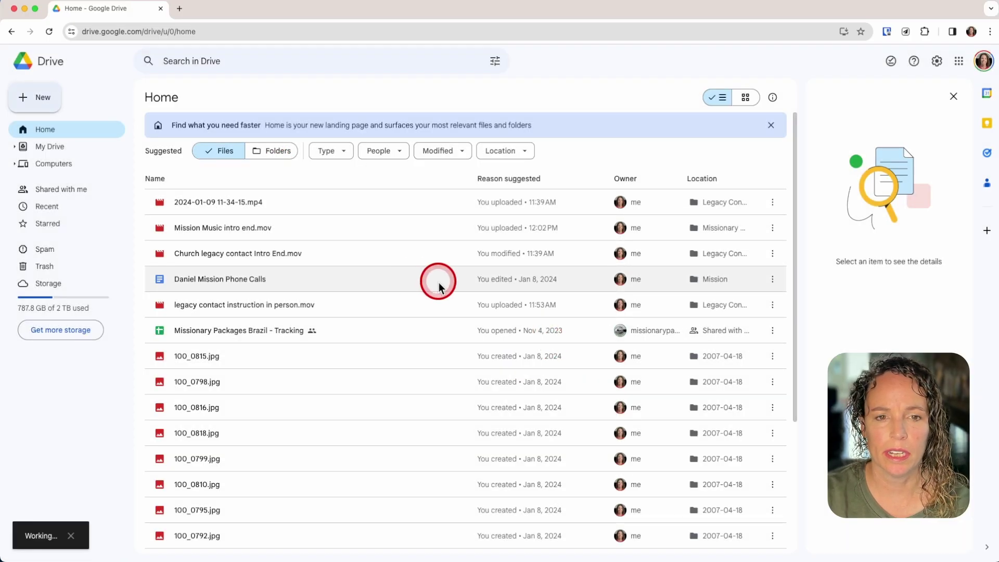
pyautogui.doubleClick(227, 273)
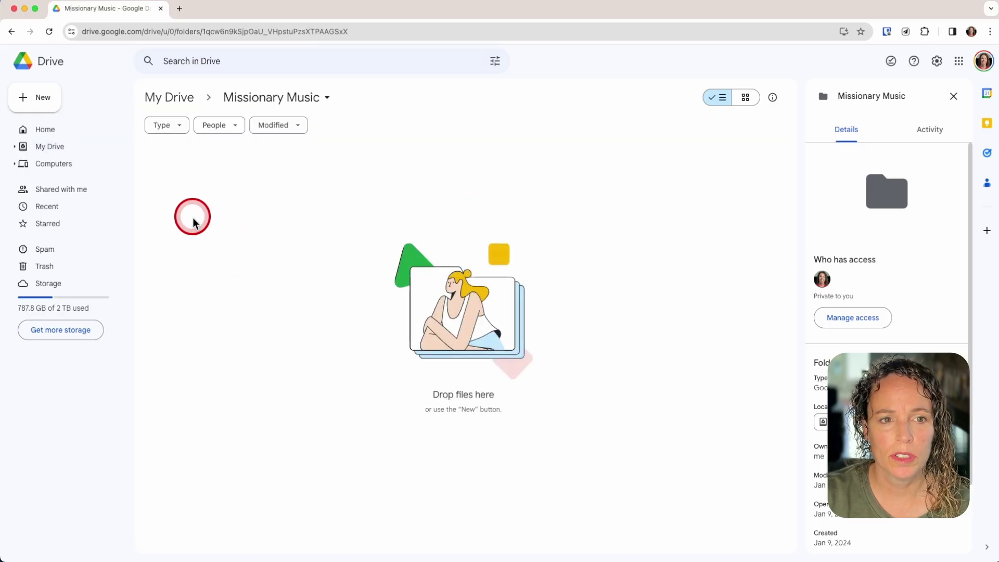
# Upload 03 Be Still, My Soul.mp3 from the GENTRI Hymns folder in the Music library's media files into the Missionary Music folder
pyautogui.click(50, 104)
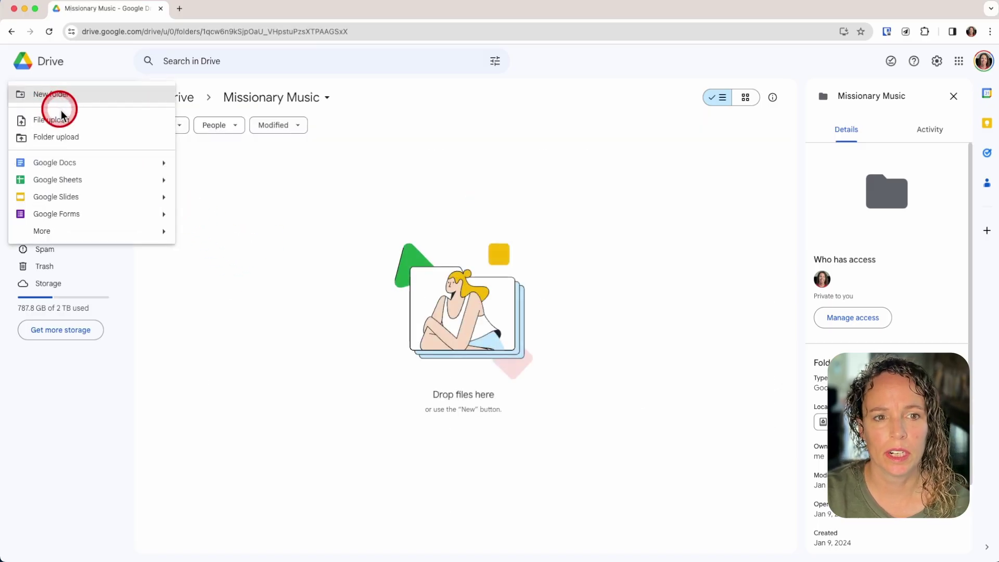
pyautogui.click(78, 121)
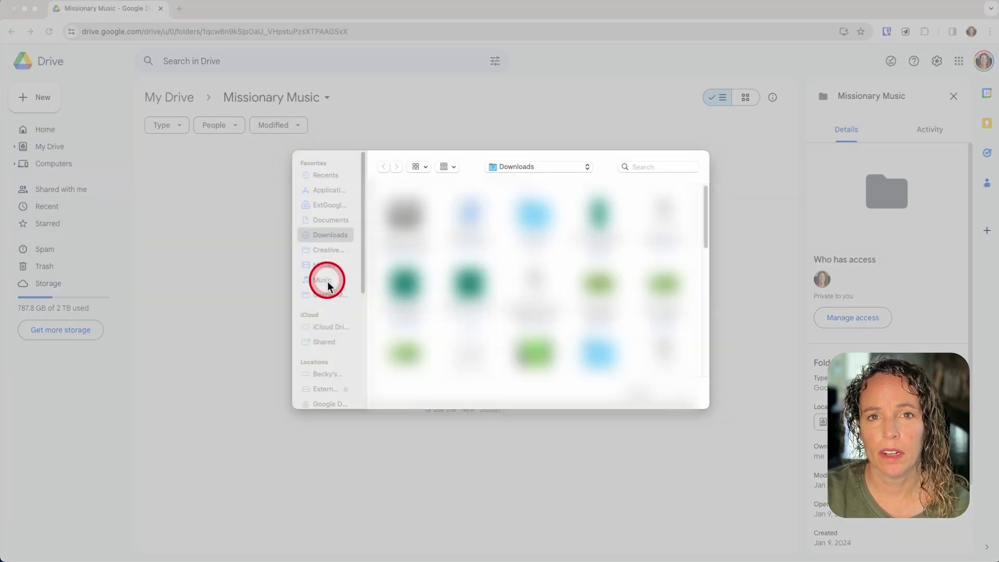
pyautogui.click(328, 285)
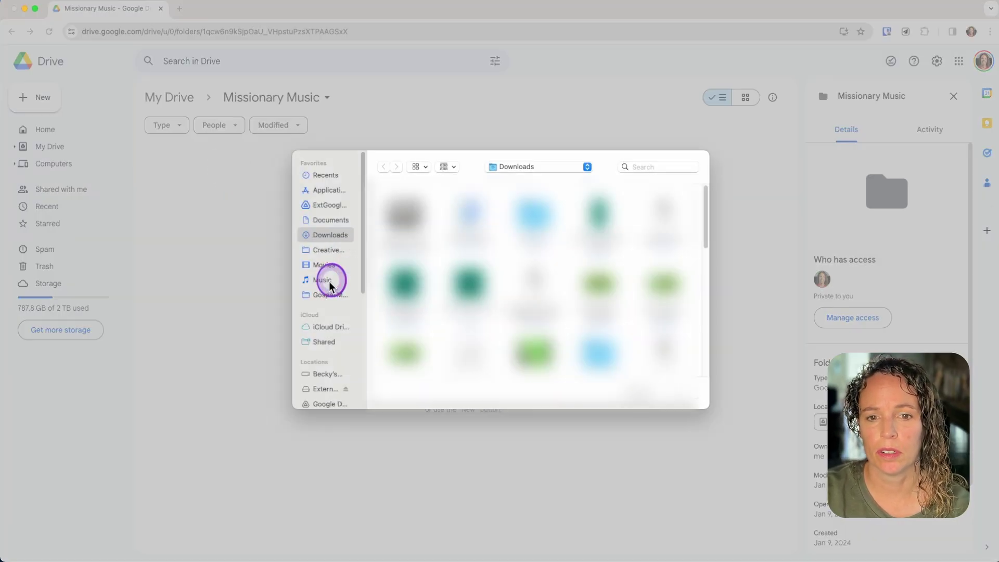
pyautogui.click(328, 281)
pyautogui.click(398, 248)
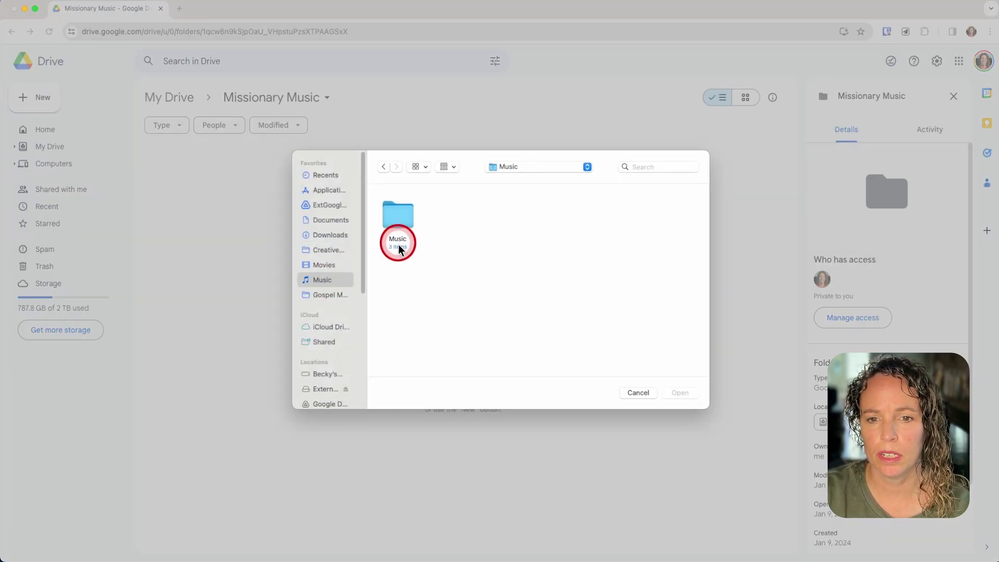
pyautogui.doubleClick(398, 217)
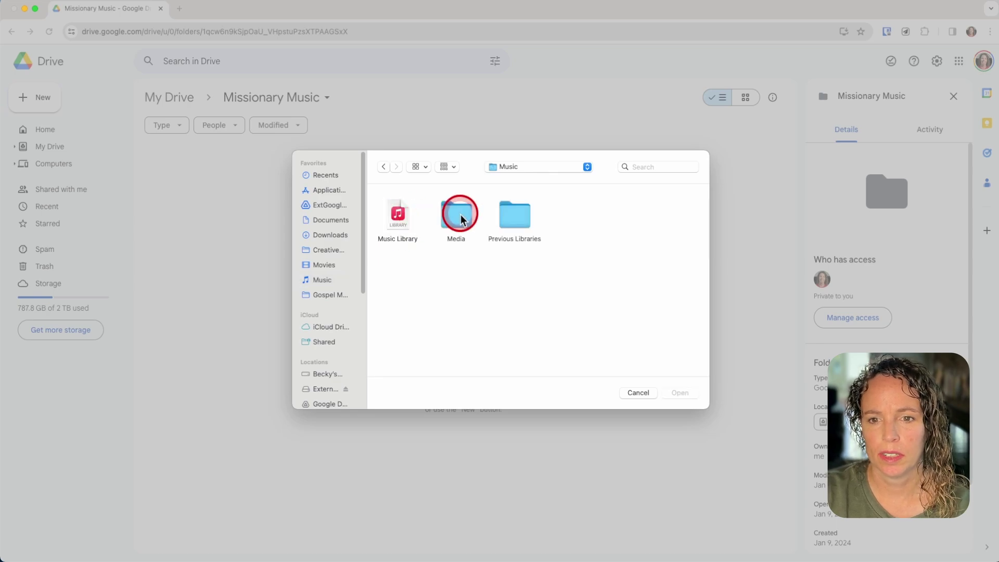
pyautogui.doubleClick(460, 218)
pyautogui.doubleClick(392, 218)
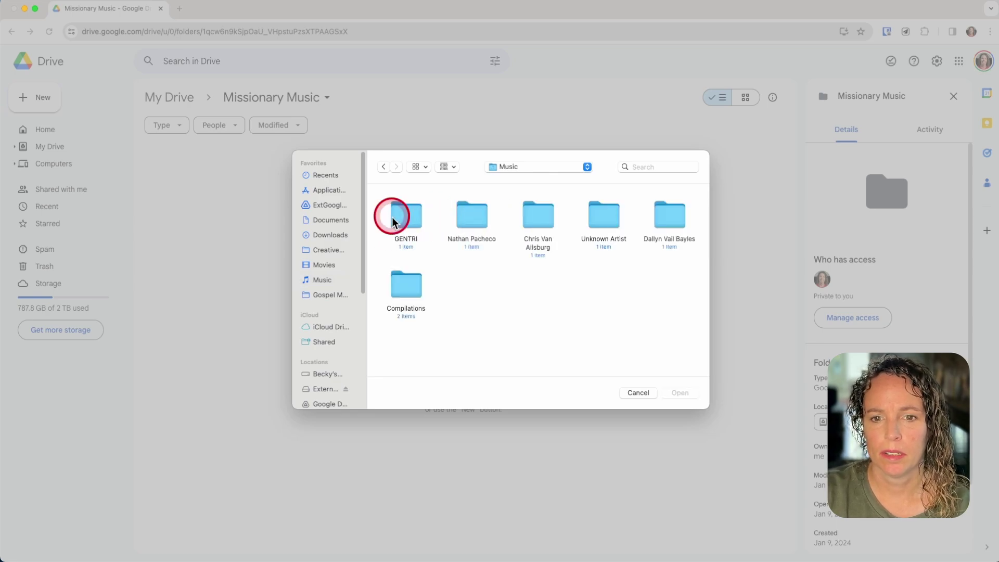
pyautogui.doubleClick(411, 217)
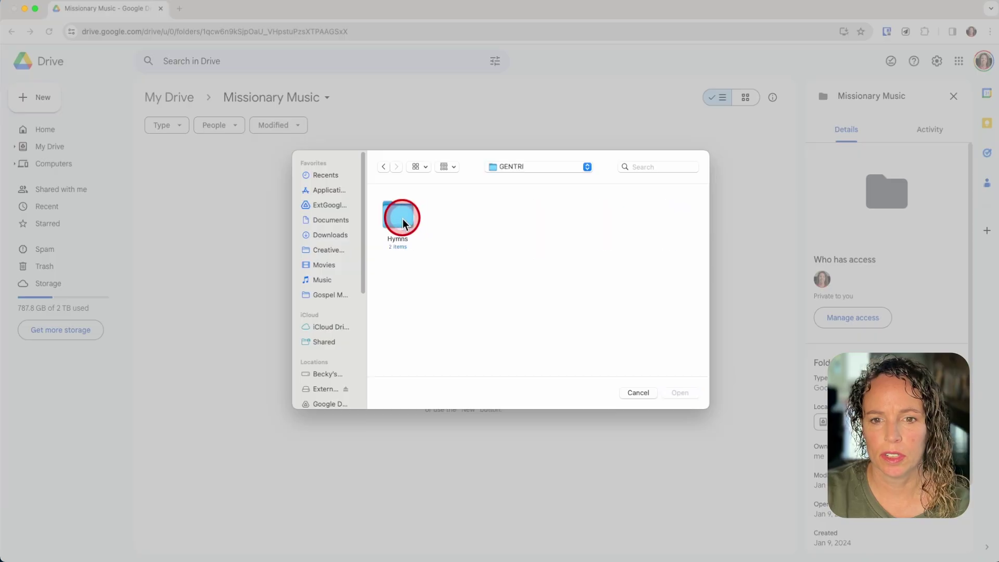
pyautogui.doubleClick(404, 223)
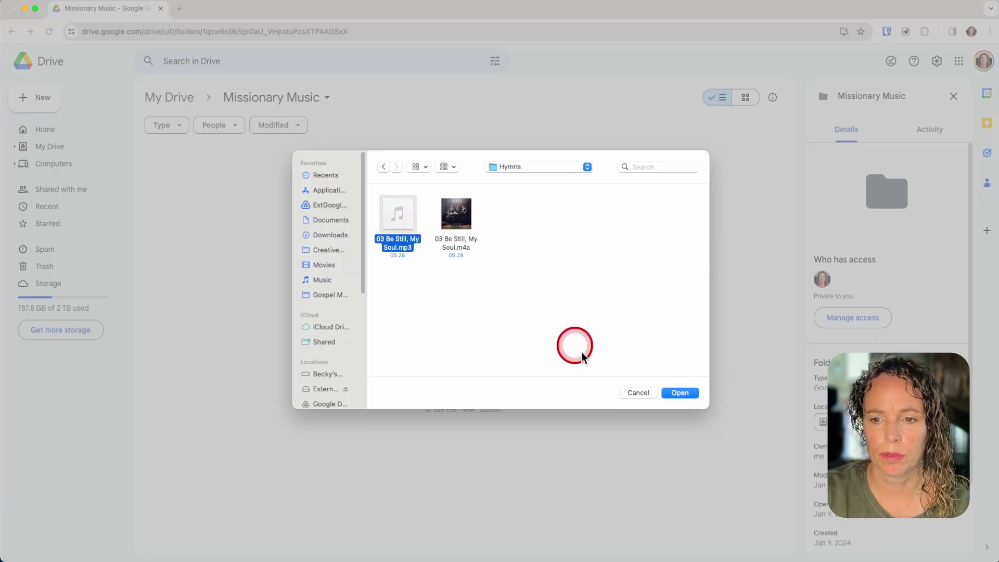
pyautogui.click(678, 393)
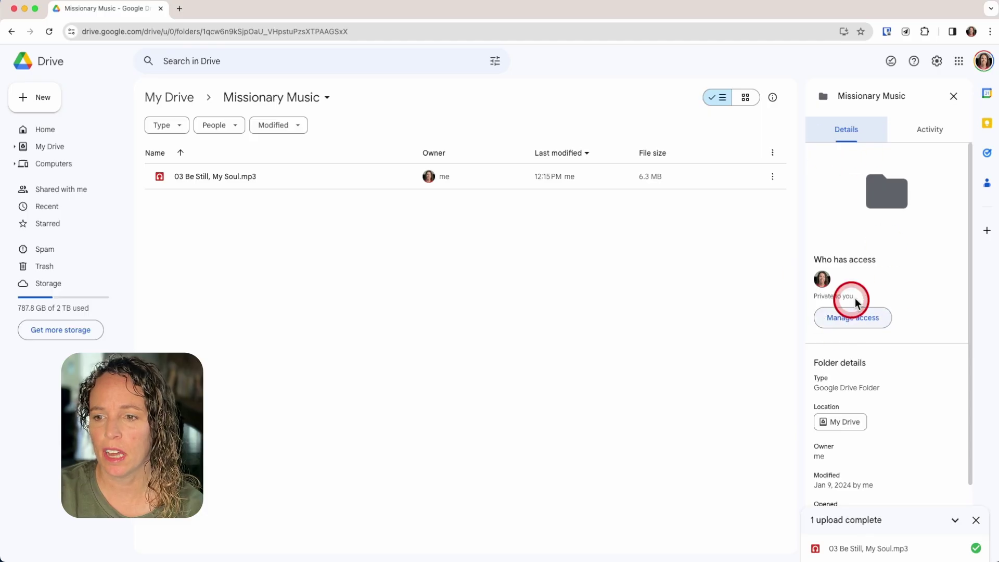
# Show the Missionary Music folder's details and share the folder with the chosen contact as Editor, with people notified
pyautogui.click(953, 96)
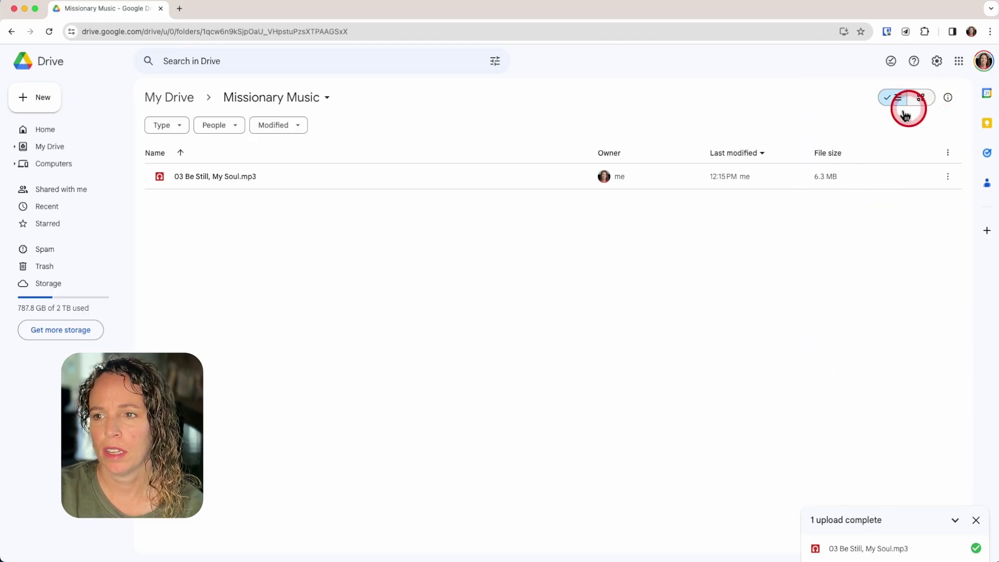
pyautogui.click(948, 99)
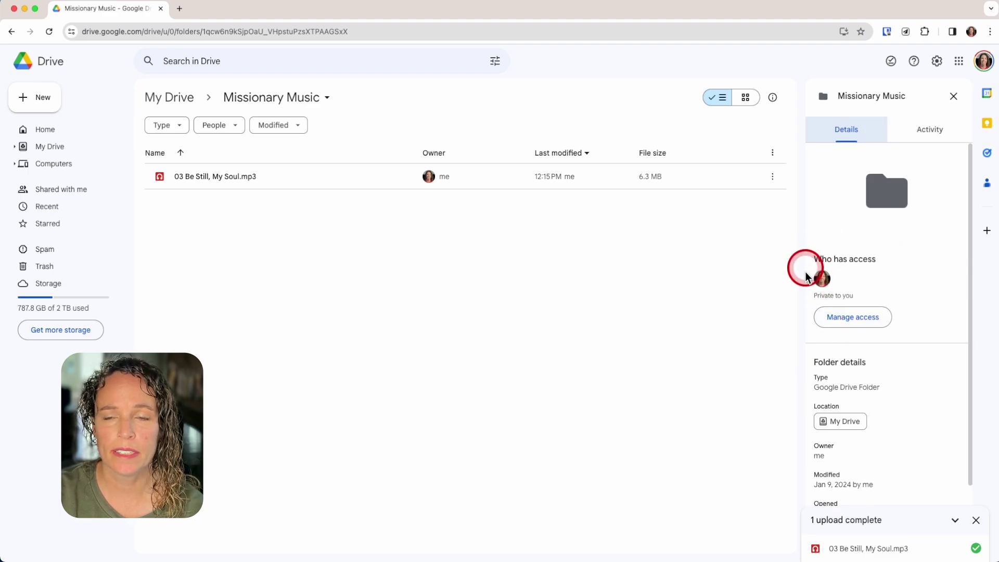
pyautogui.click(854, 325)
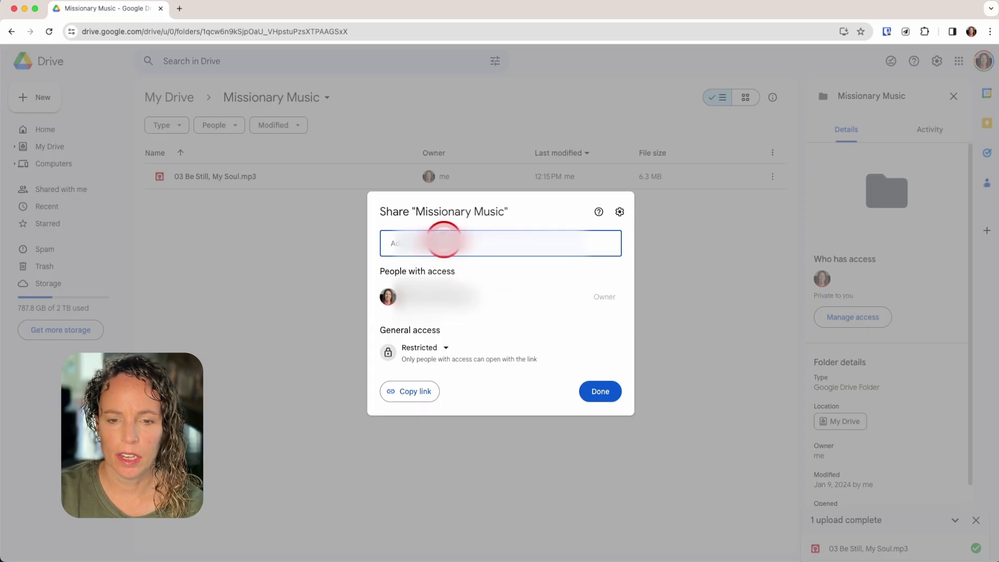
pyautogui.write('da')
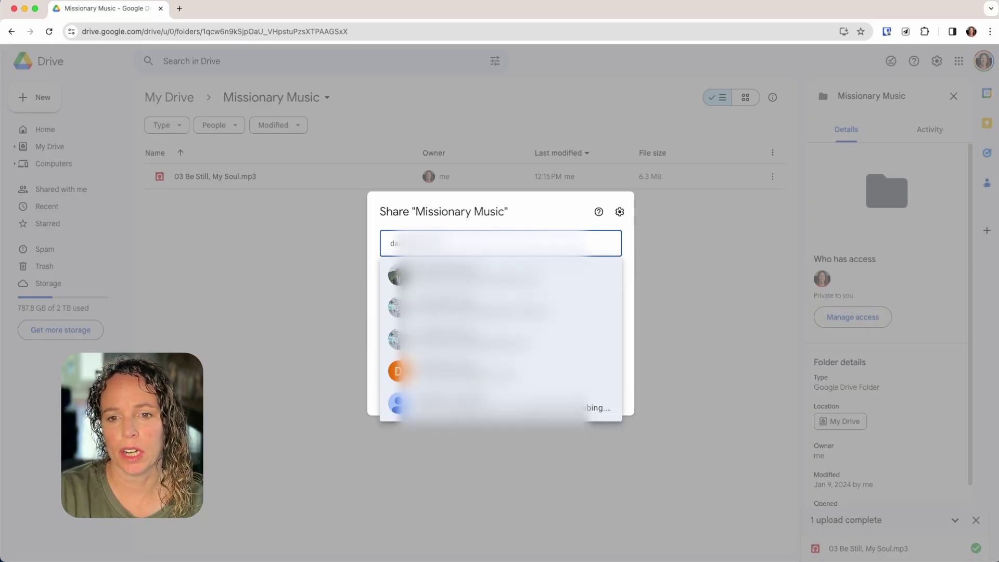
pyautogui.click(457, 275)
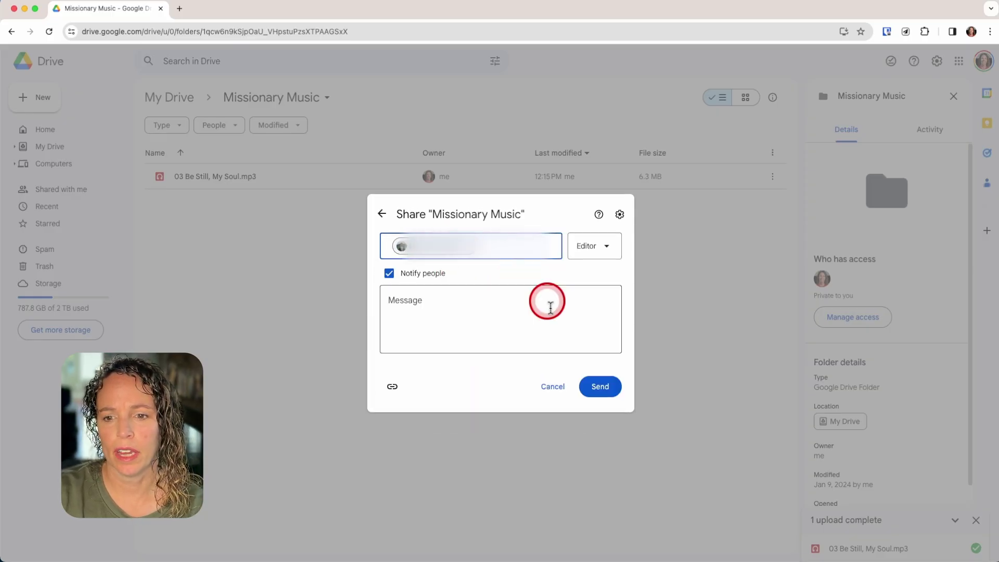
pyautogui.click(603, 389)
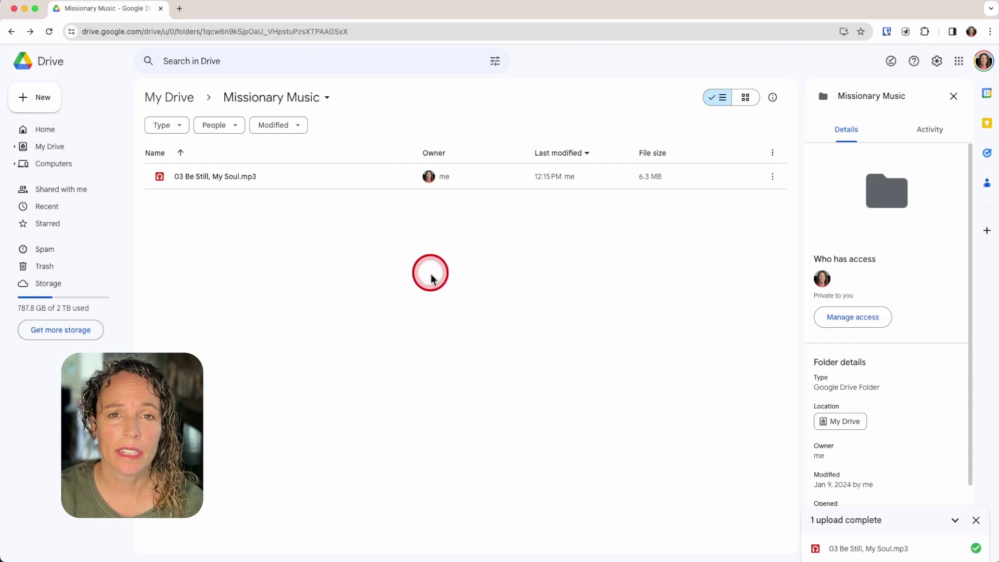
pyautogui.click(43, 98)
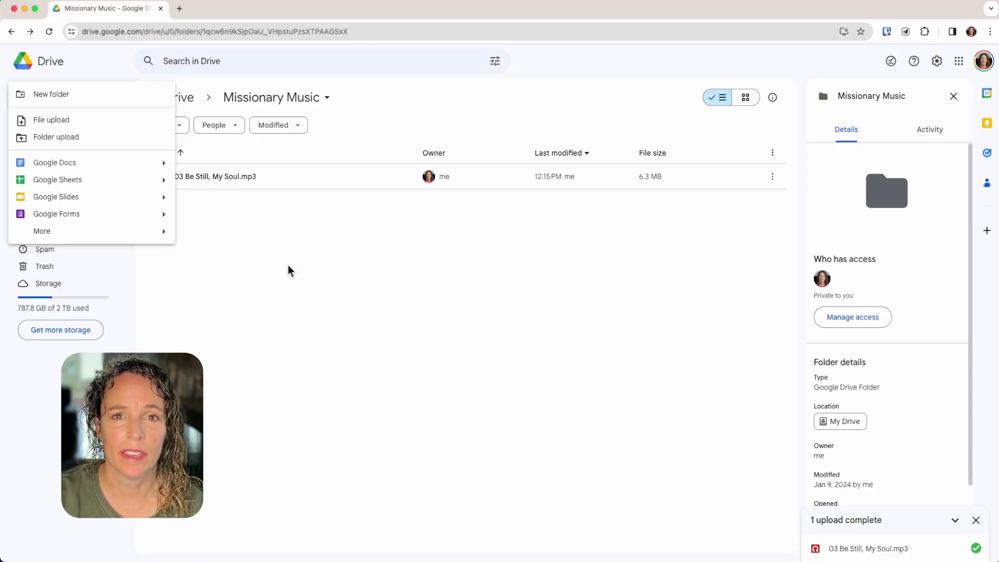
pyautogui.click(288, 269)
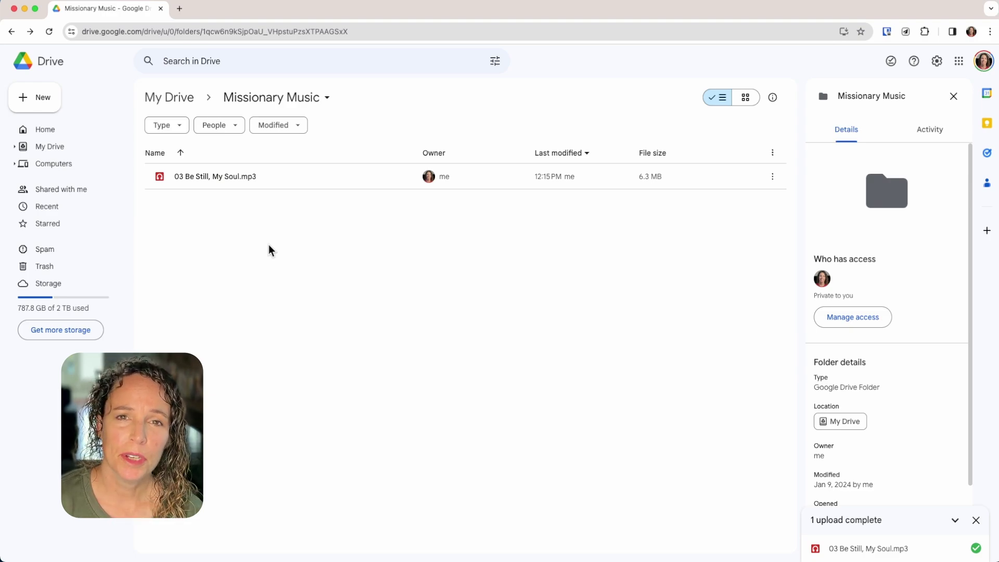
pyautogui.click(438, 253)
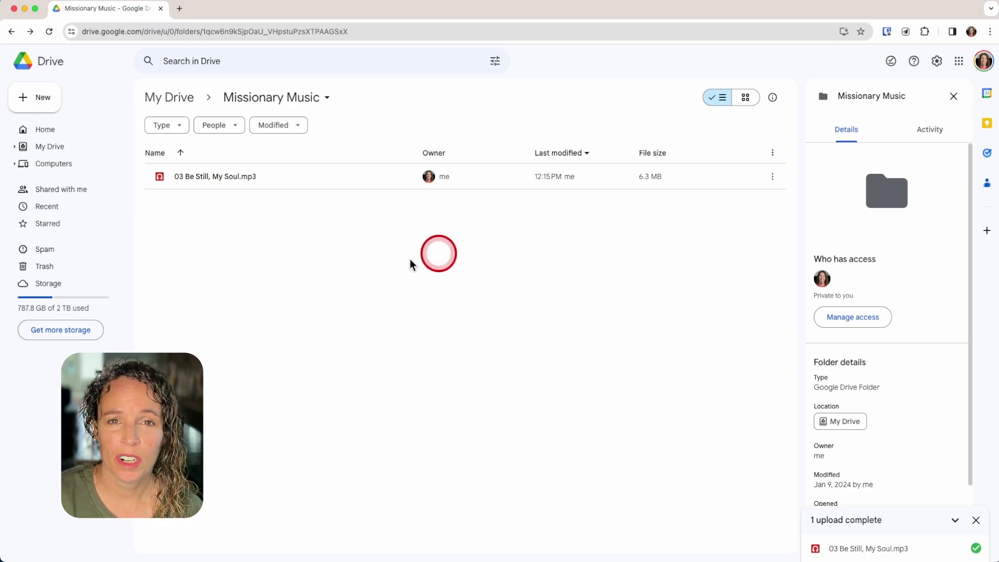
pyautogui.click(315, 260)
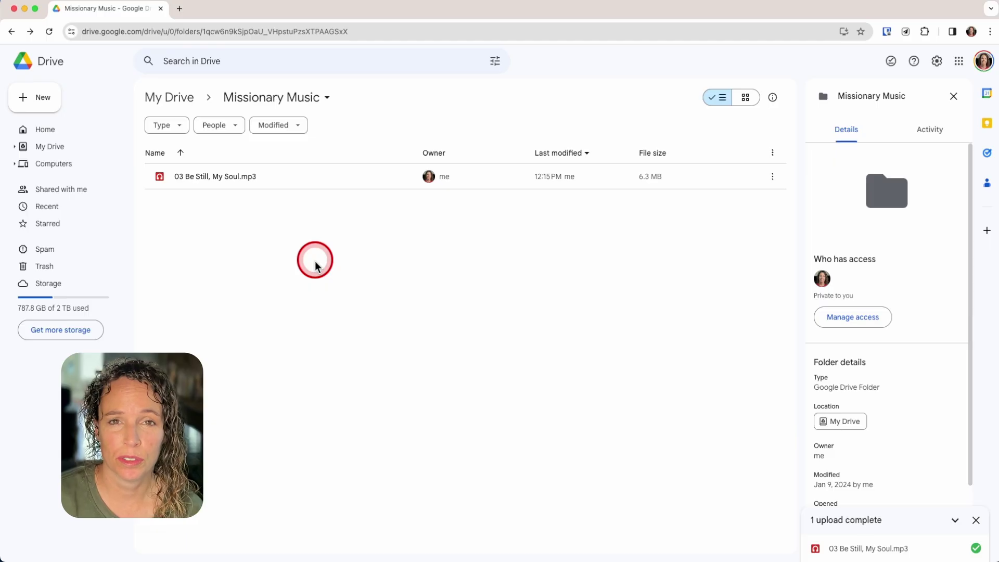